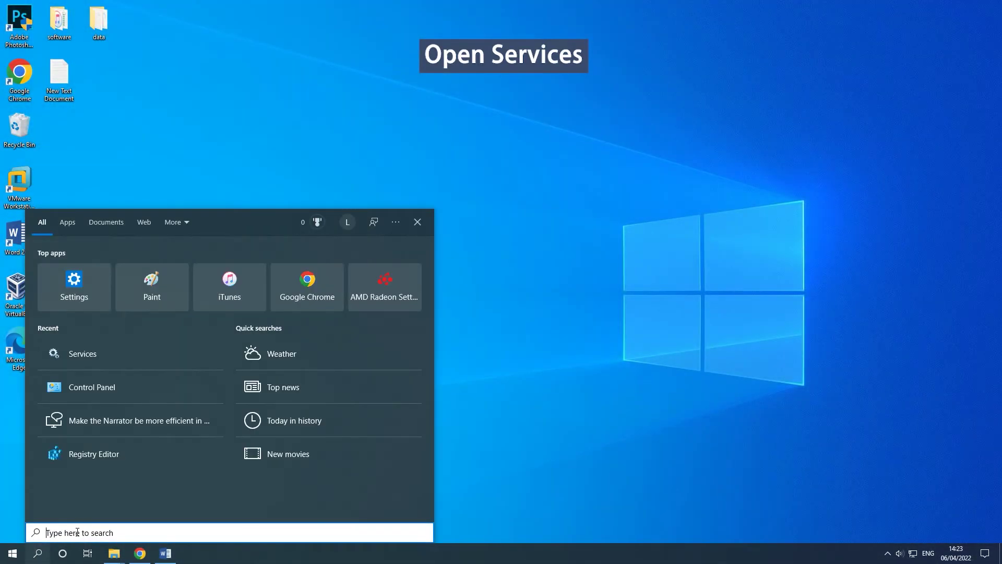
# Open Services from search and restart the Application Management service.
pyautogui.write('services')
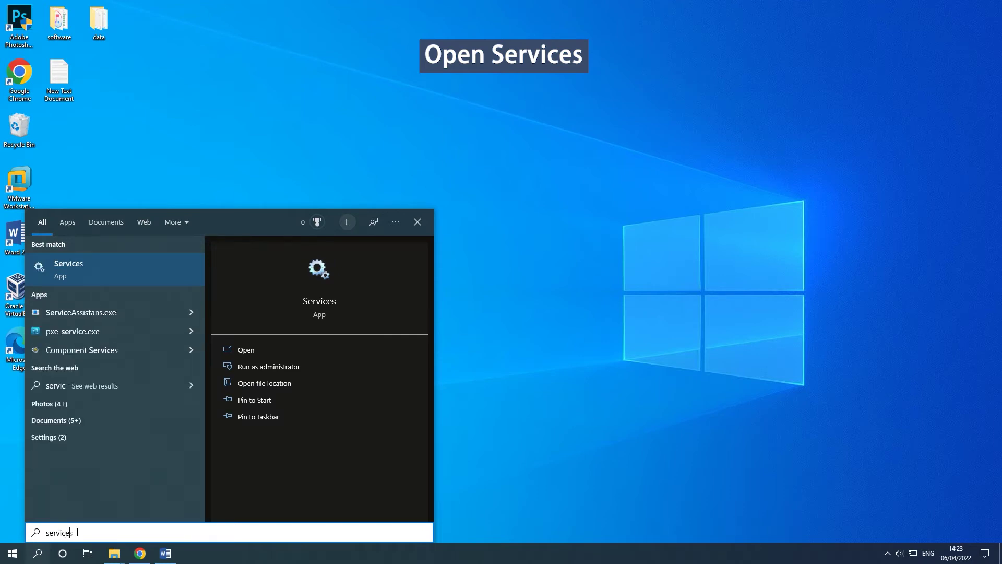
pyautogui.click(308, 351)
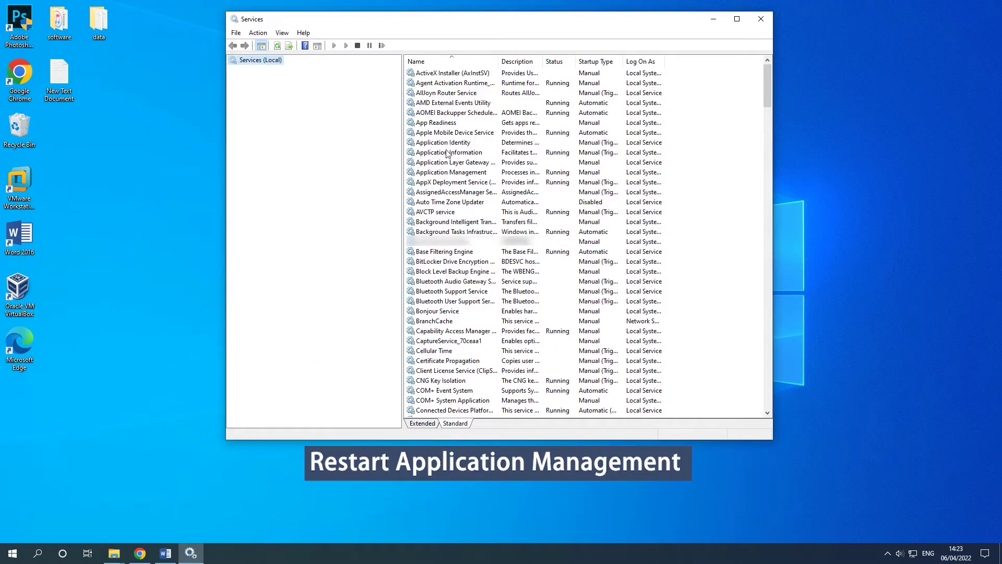
pyautogui.rightClick(483, 173)
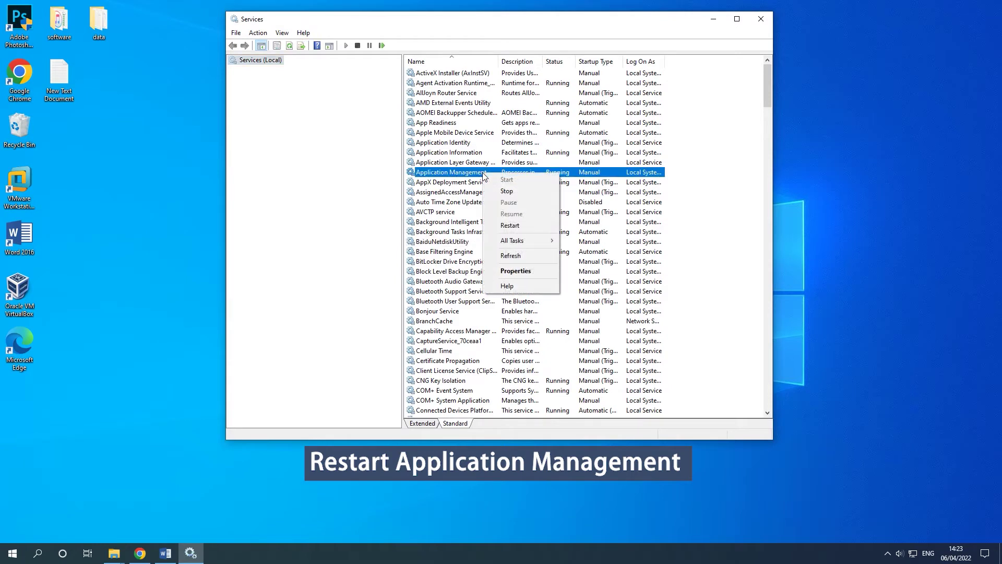
pyautogui.click(518, 226)
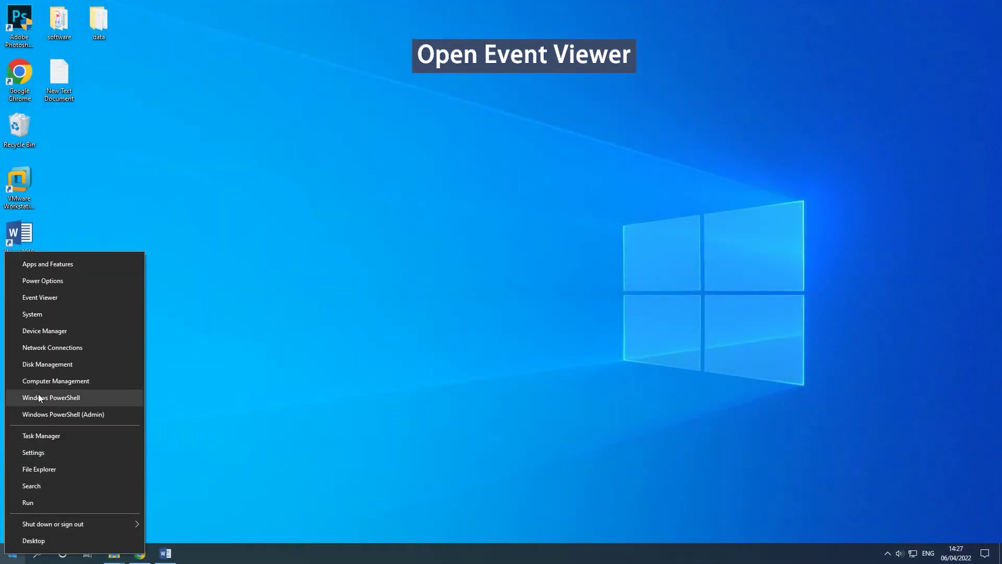
# Open Event Viewer and expand Applications and Services Logs > Microsoft > Windows.
pyautogui.click(80, 297)
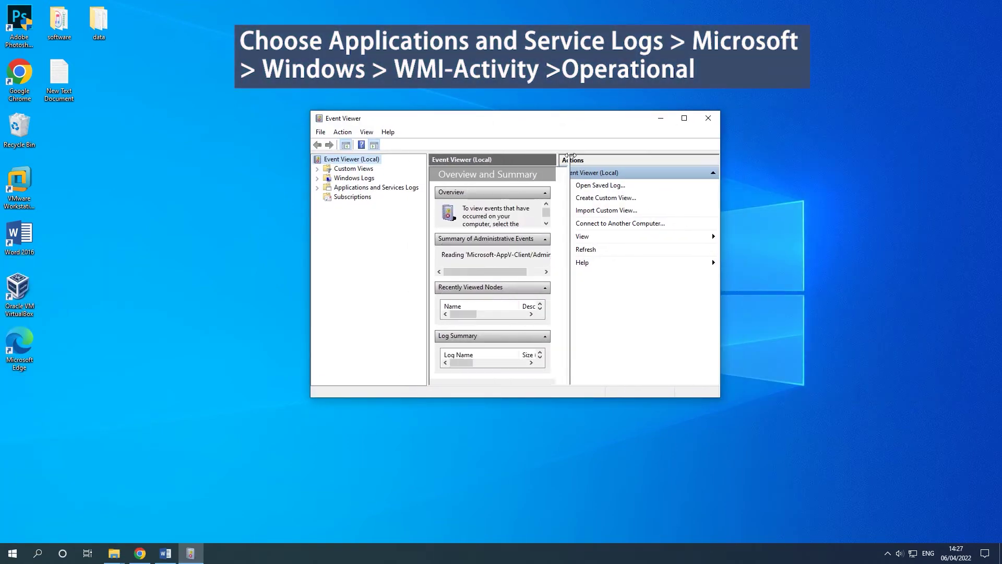
pyautogui.click(317, 188)
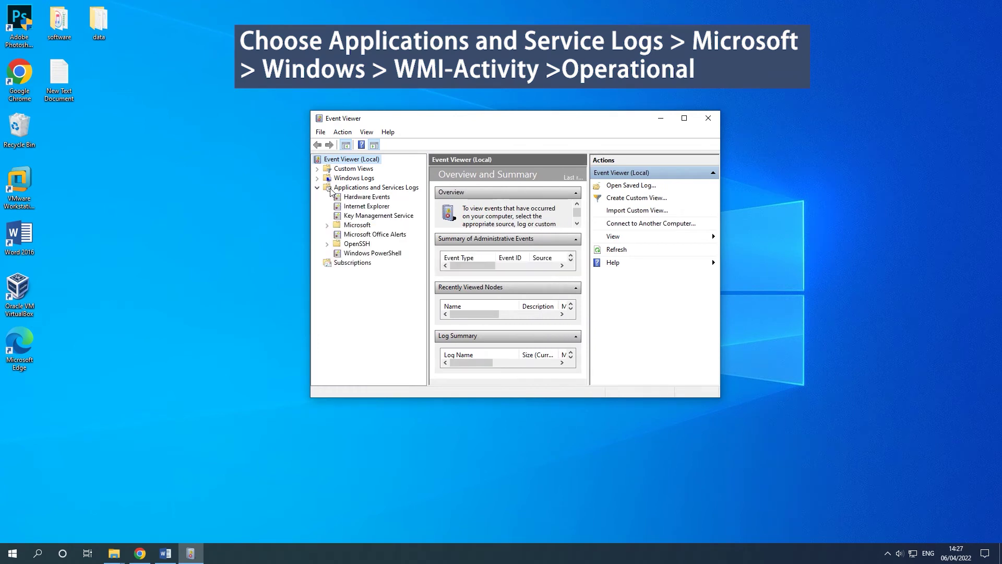
pyautogui.click(332, 189)
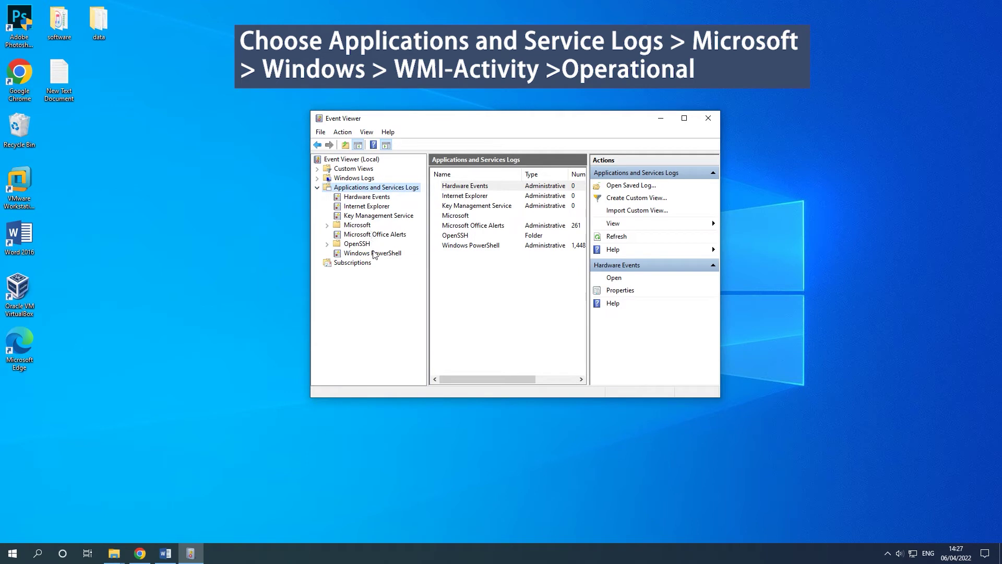
pyautogui.click(327, 226)
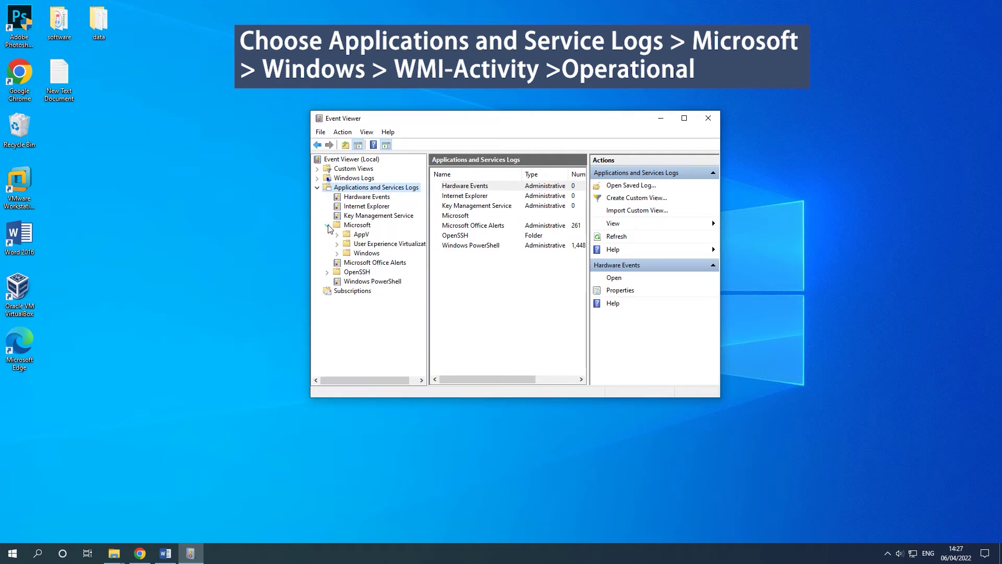
pyautogui.click(337, 254)
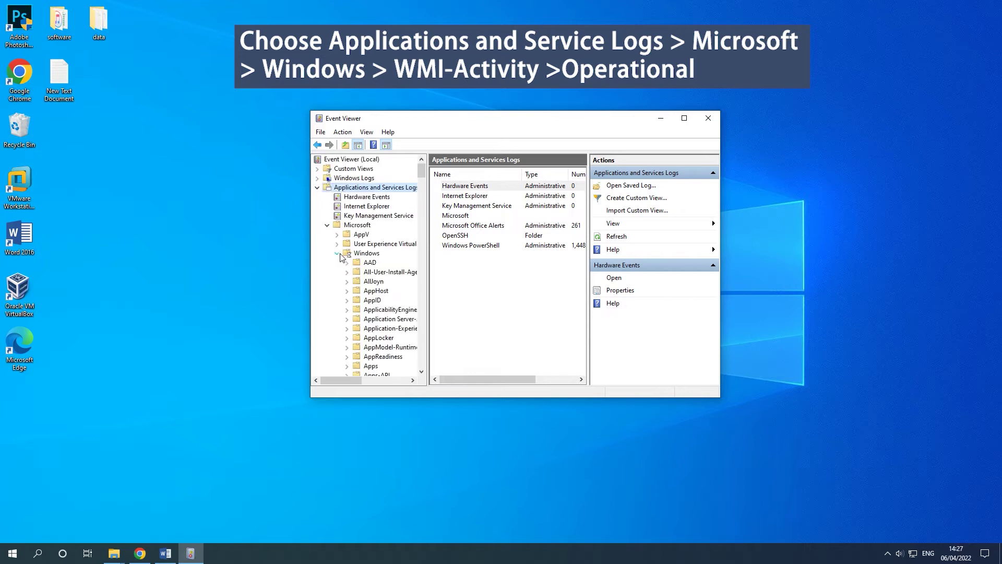
# Scroll down to WMI-Activity and expand it to reveal its Operational log.
pyautogui.scroll(-15, 408, 303)
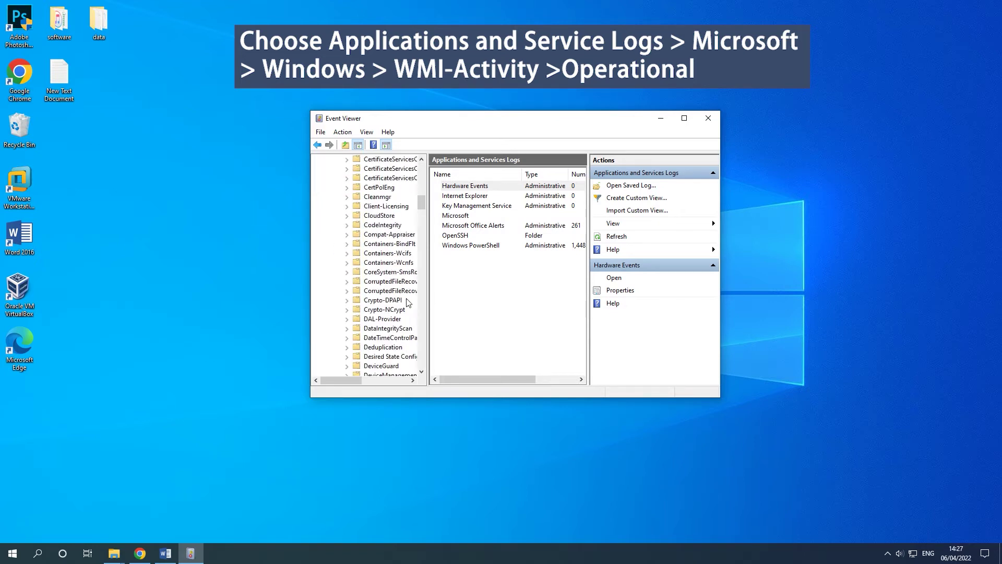
pyautogui.scroll(-20, 409, 303)
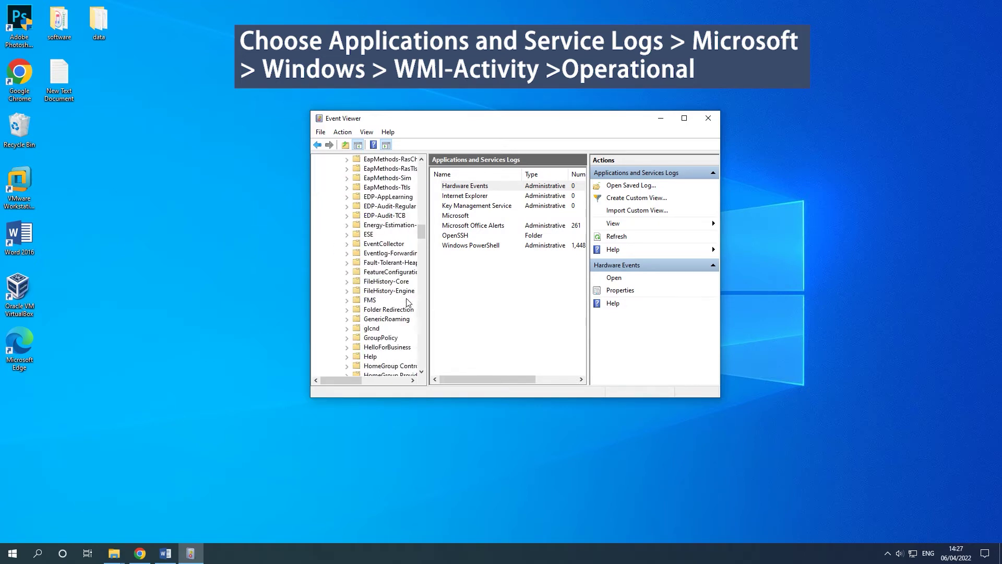
pyautogui.scroll(-20, 408, 303)
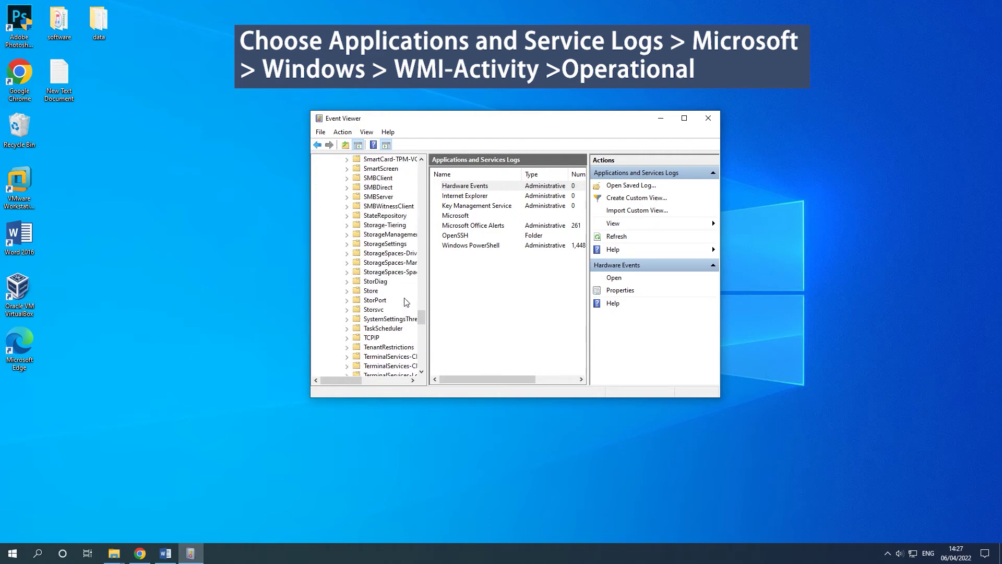
pyautogui.scroll(-12, 407, 302)
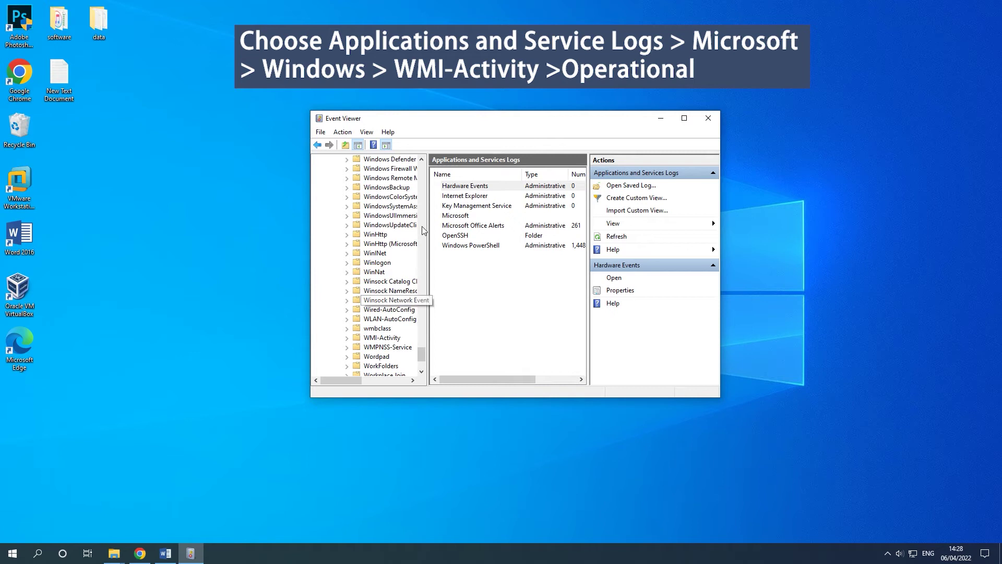
pyautogui.click(382, 338)
pyautogui.scroll(-1, 387, 324)
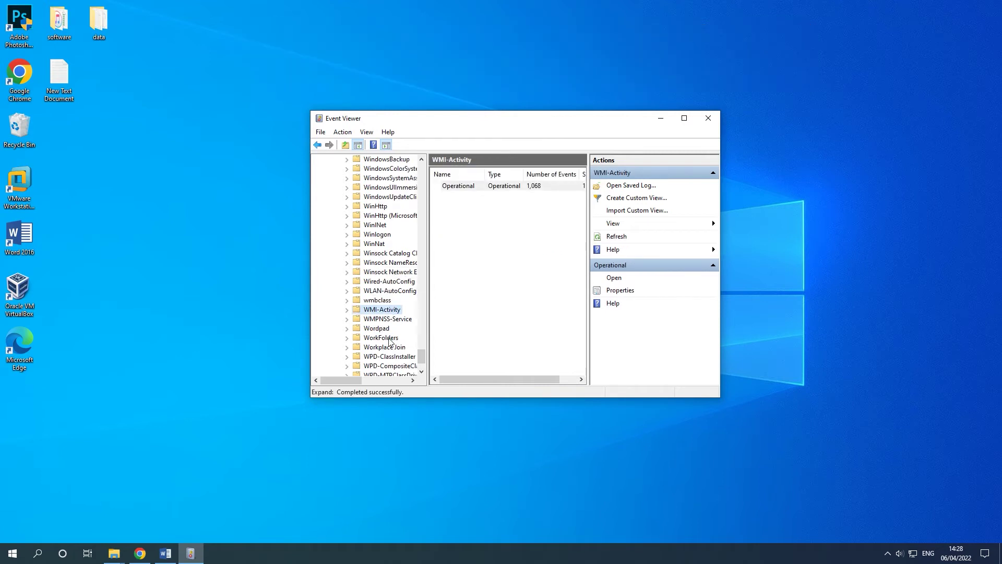
pyautogui.click(348, 310)
# Show the WMI-Activity Operational events and widen the panes to read event 5857, result code 0x0.
pyautogui.click(390, 319)
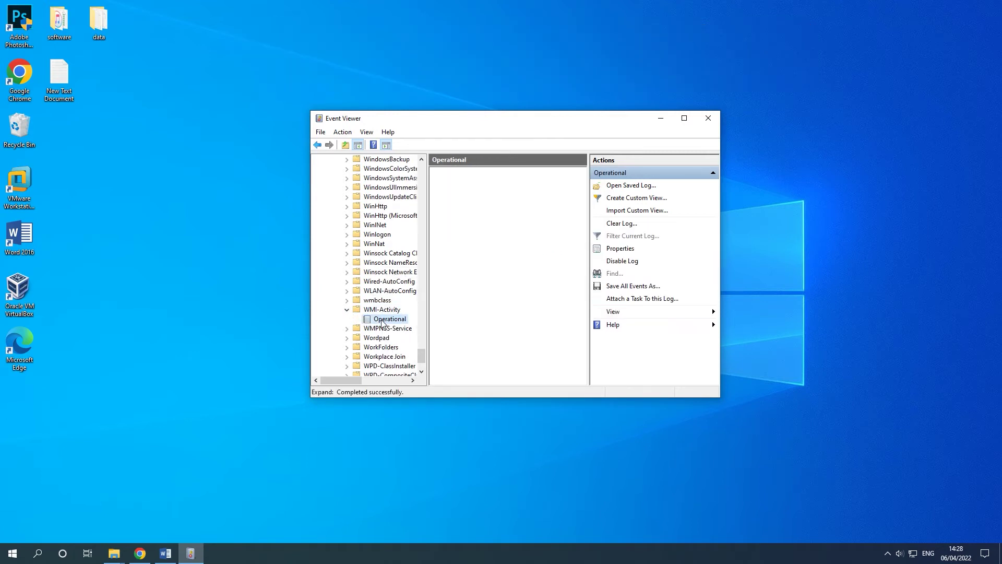
pyautogui.moveTo(592, 164); pyautogui.dragTo(623, 164)
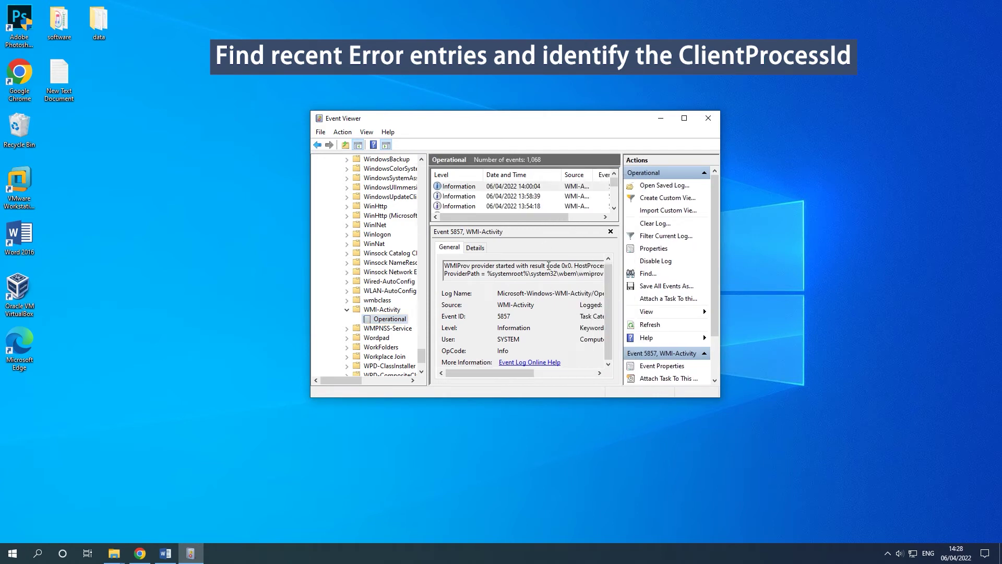
pyautogui.moveTo(548, 266); pyautogui.dragTo(564, 267)
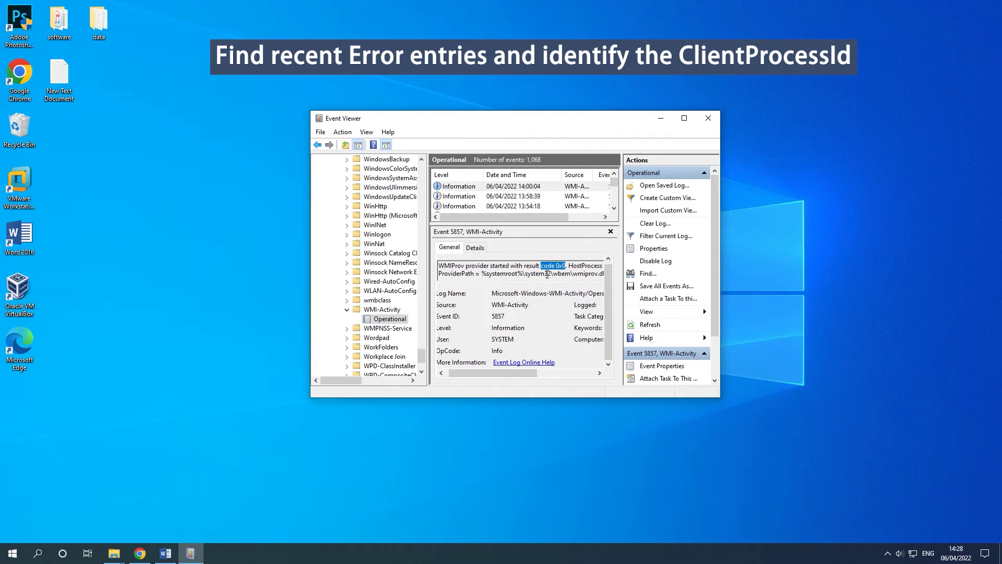
pyautogui.moveTo(621, 155); pyautogui.dragTo(668, 156)
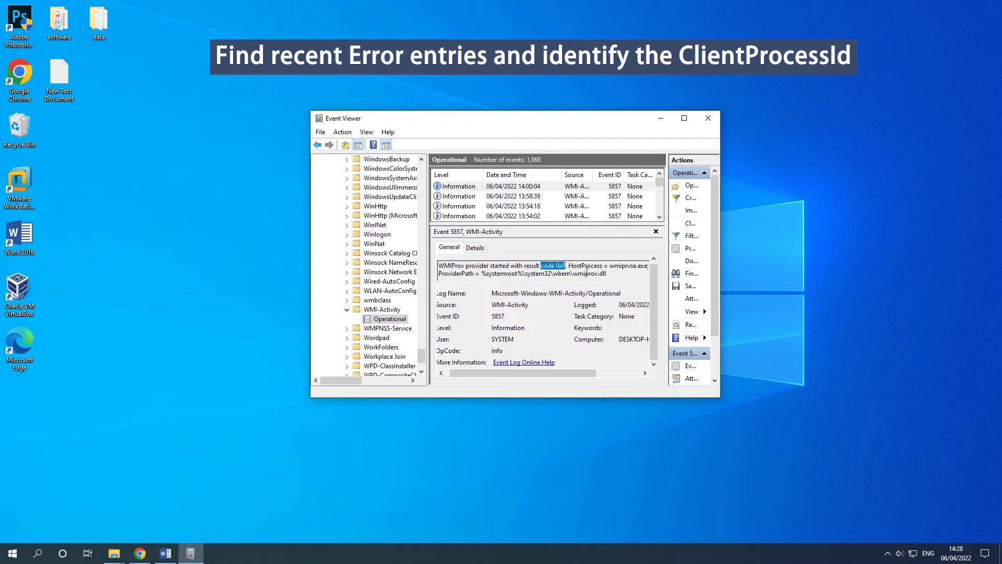
pyautogui.click(588, 269)
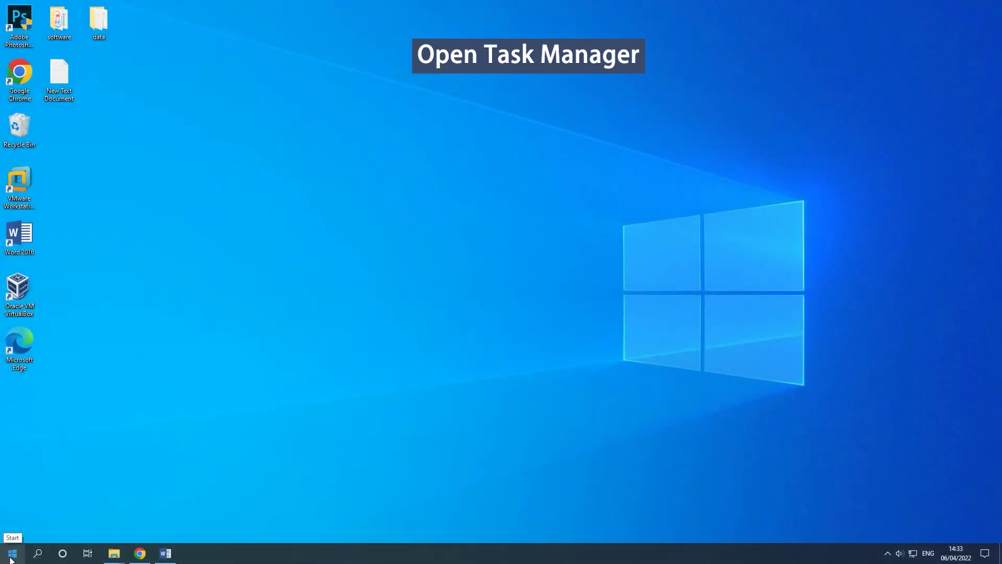
# Open Task Manager from the Start menu and end the Google Chrome task.
pyautogui.rightClick(11, 557)
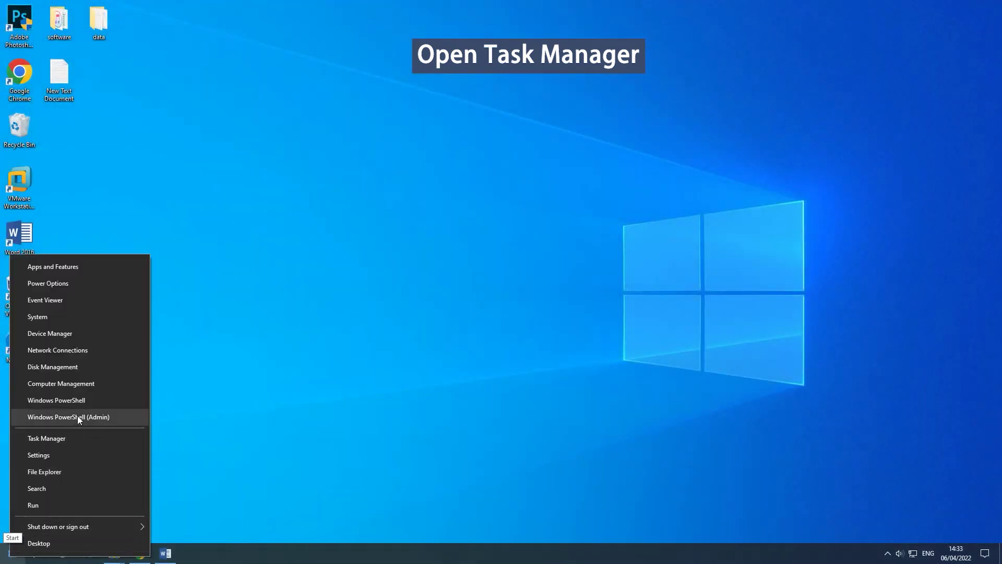
pyautogui.click(89, 440)
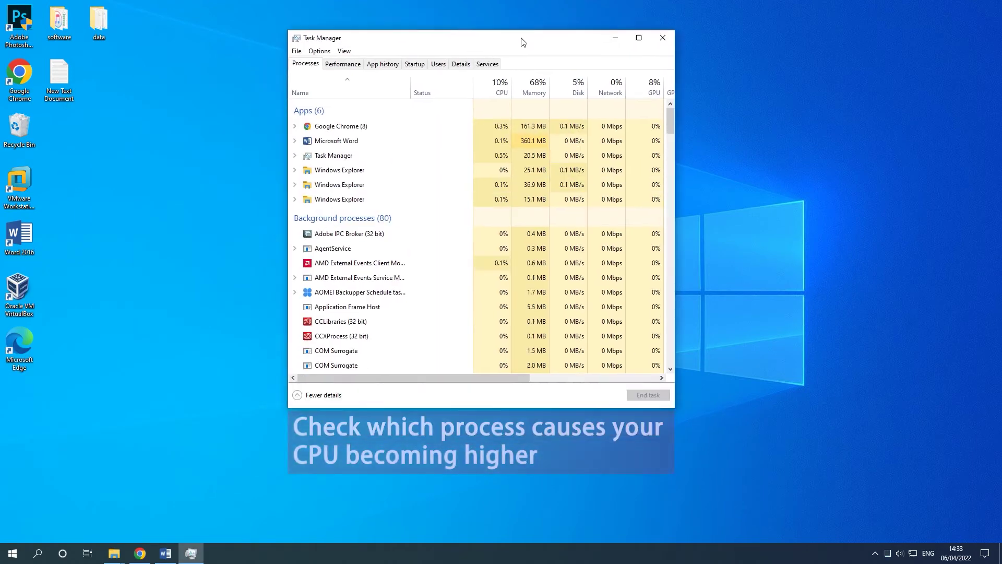
pyautogui.click(428, 132)
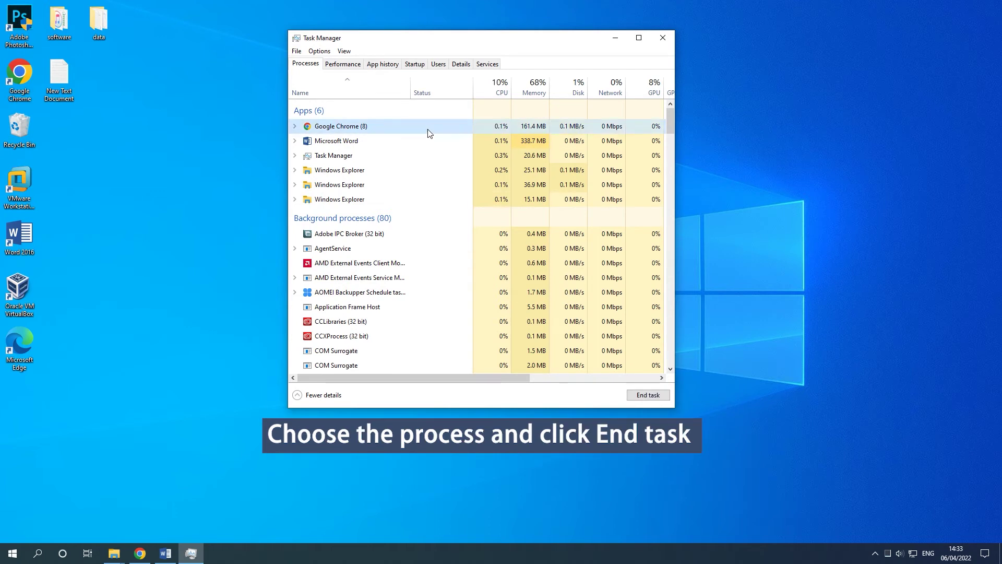
pyautogui.click(648, 395)
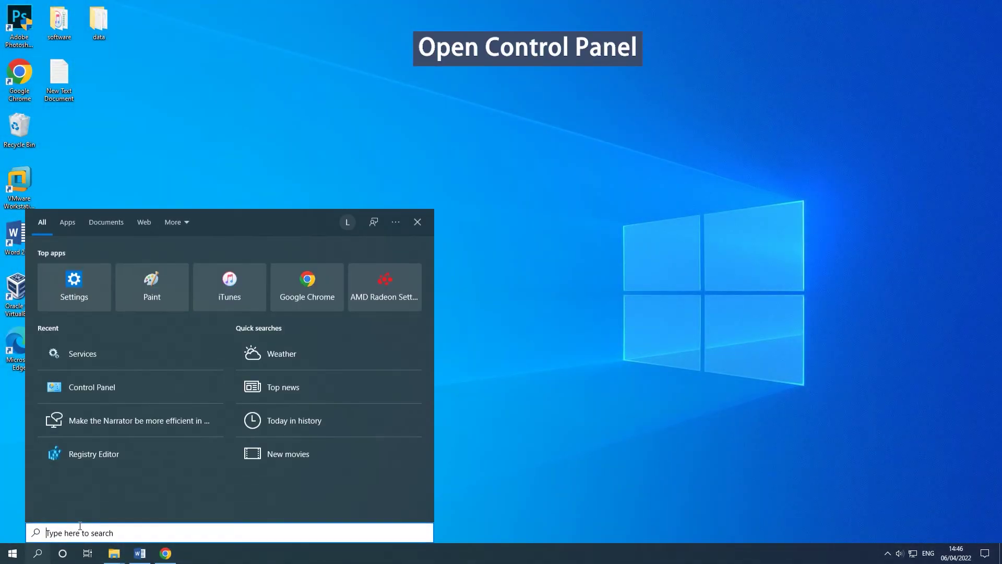
# Open Control Panel from the search results, then reposition and enlarge its window.
pyautogui.write('control')
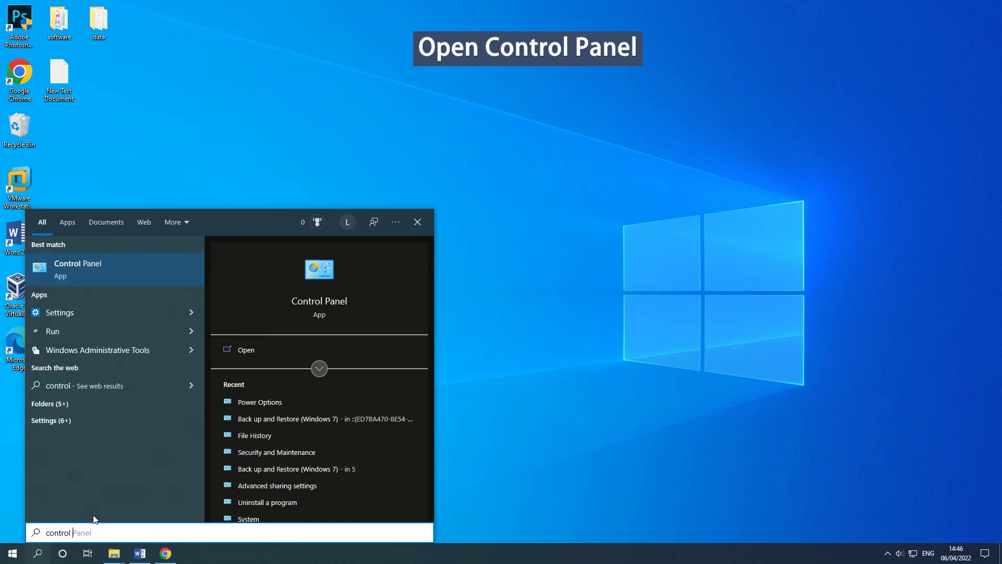
pyautogui.write(' panel')
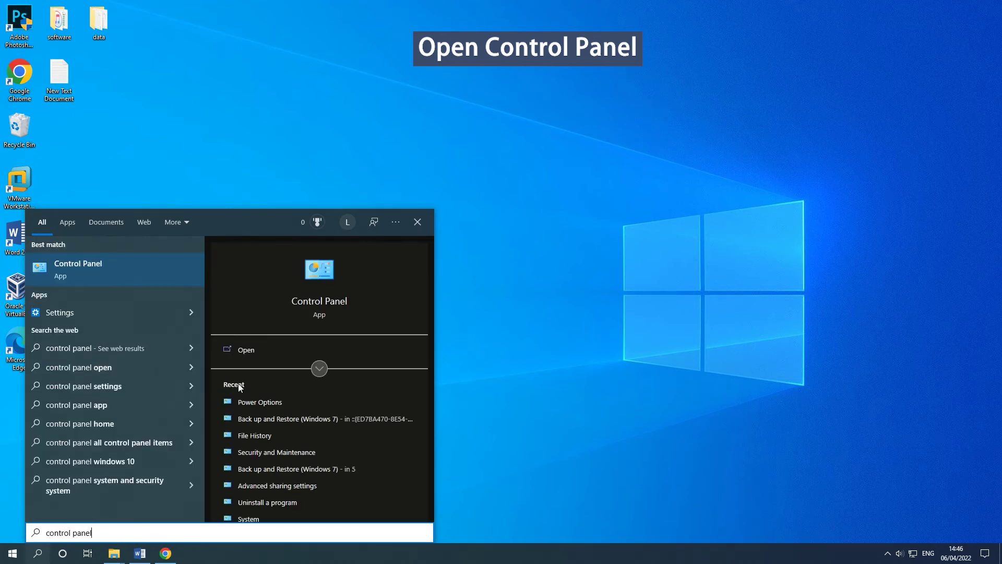
pyautogui.click(270, 350)
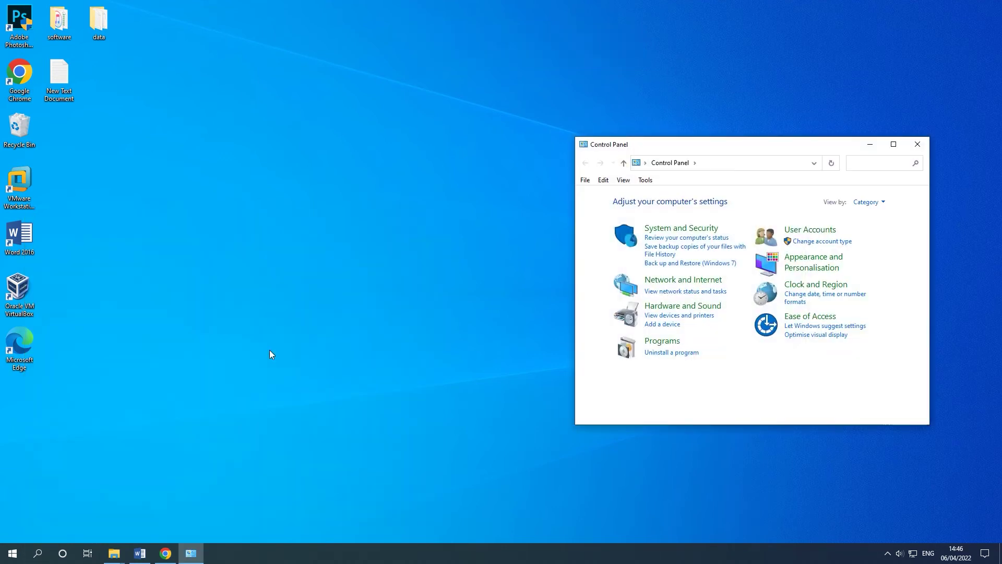
pyautogui.moveTo(713, 152); pyautogui.dragTo(455, 125)
pyautogui.moveTo(672, 124); pyautogui.dragTo(848, 124)
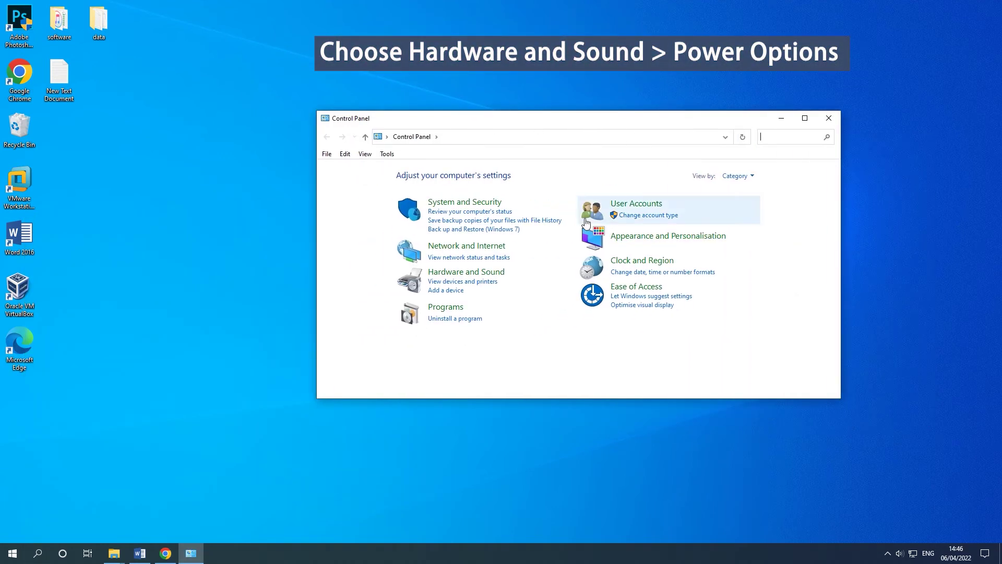
# Under Hardware and Sound > Power Options, restore the Balanced plan's default settings.
pyautogui.click(488, 272)
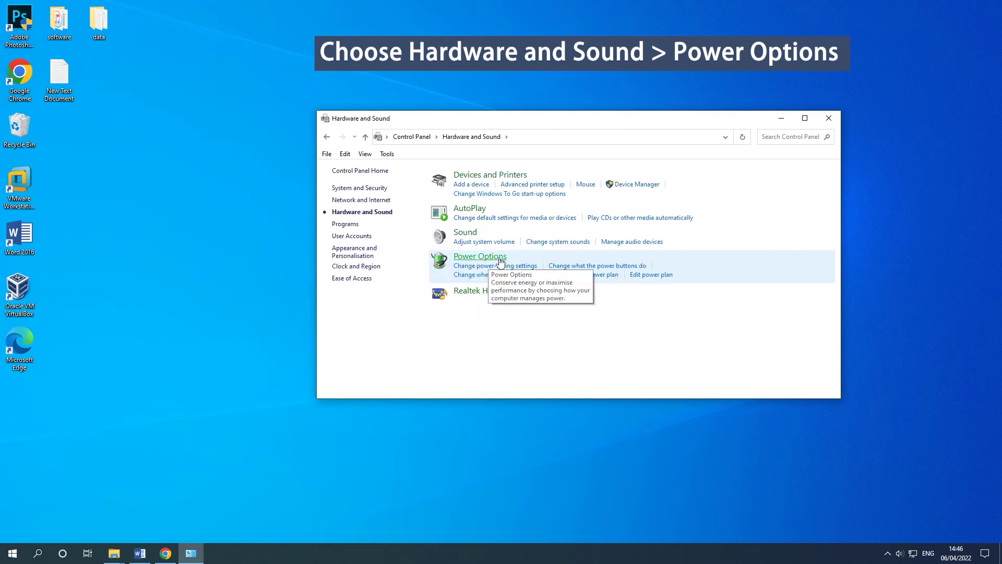
pyautogui.click(500, 258)
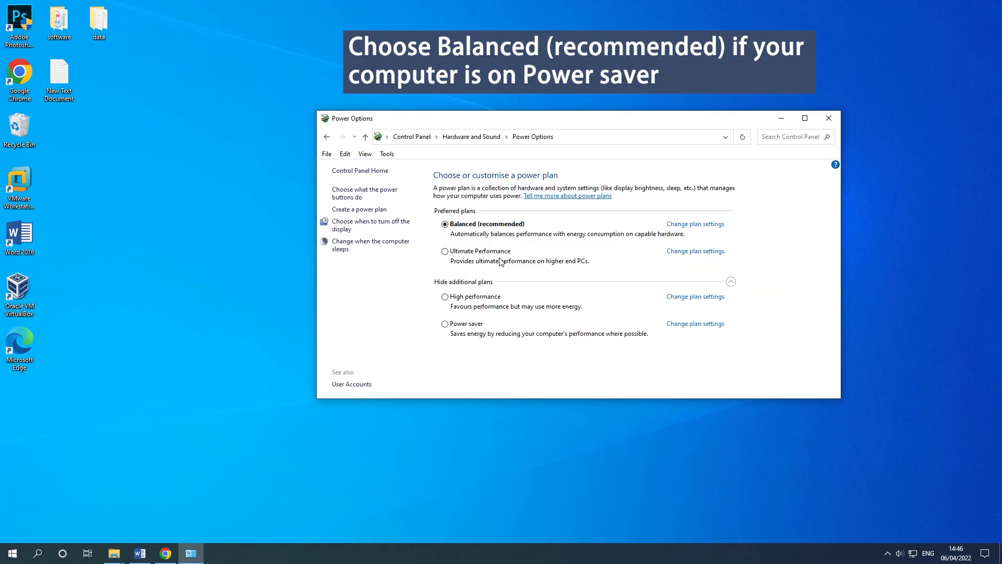
pyautogui.click(446, 224)
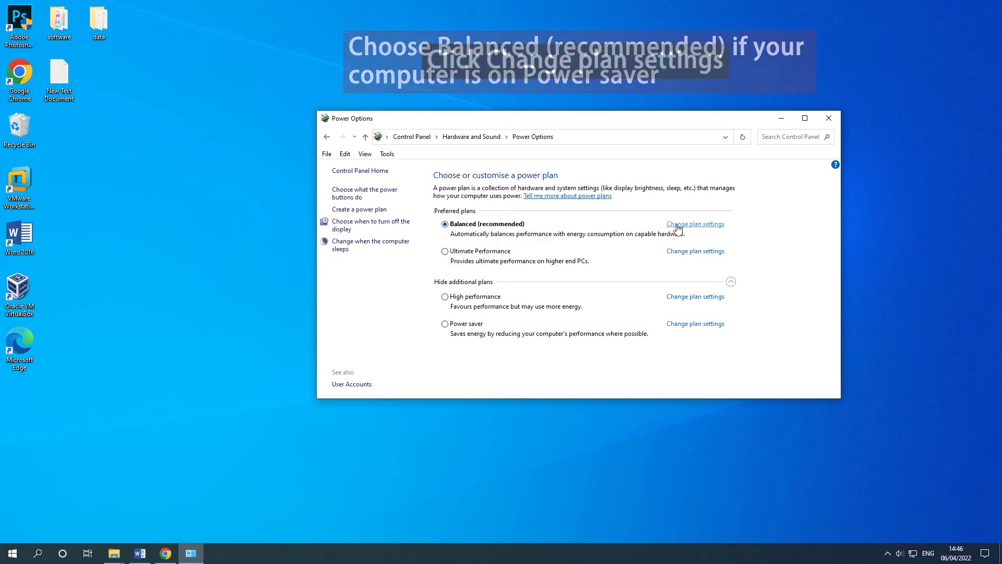
pyautogui.click(714, 228)
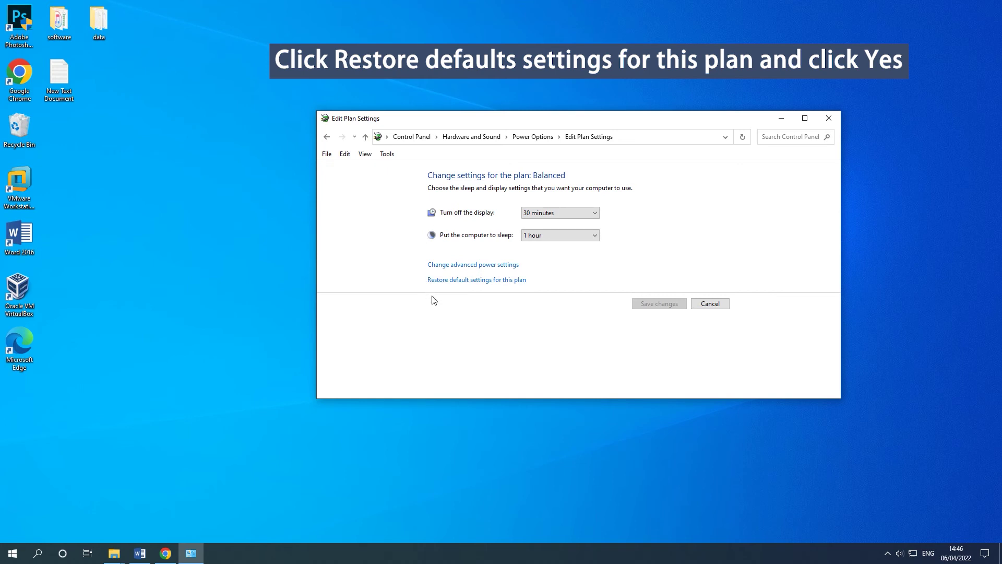
pyautogui.click(492, 281)
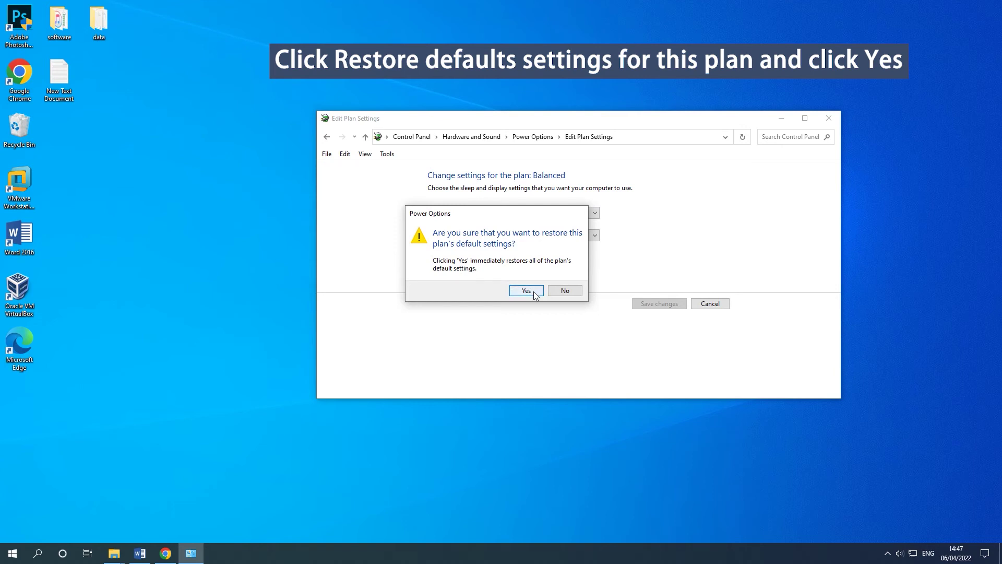
pyautogui.click(526, 291)
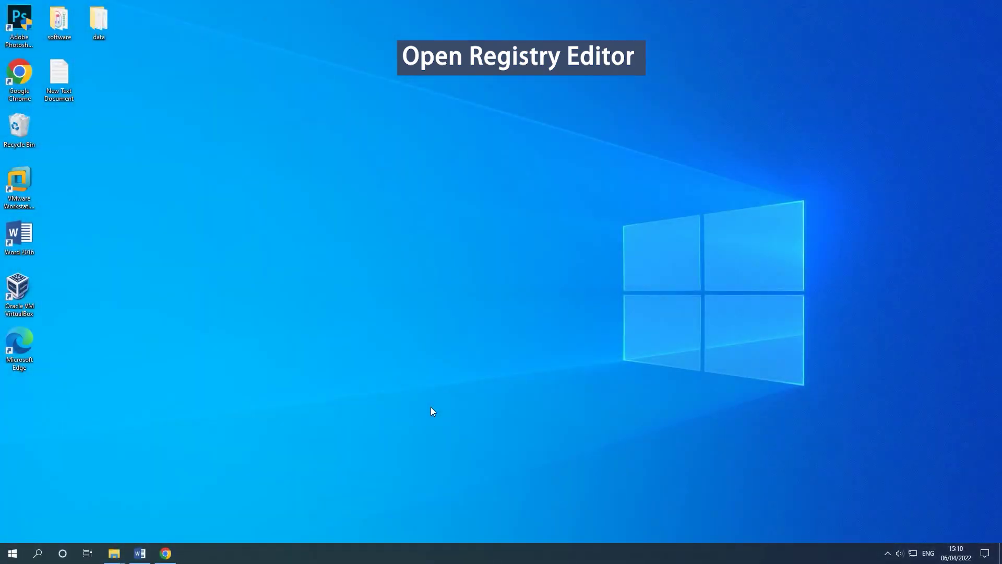
# Launch Registry Editor from the Run box with the regedit command.
pyautogui.press('super+r')
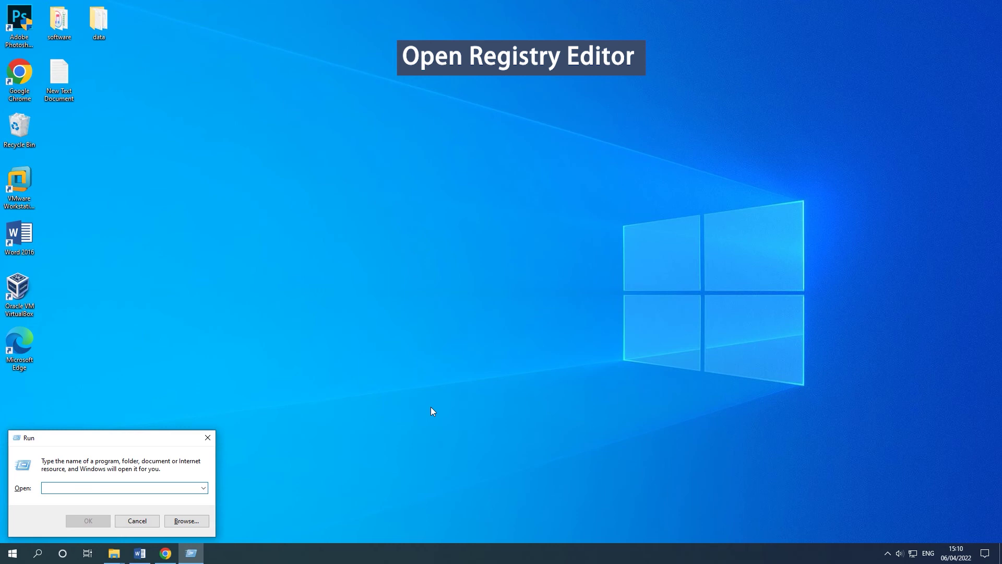
pyautogui.write('regedit')
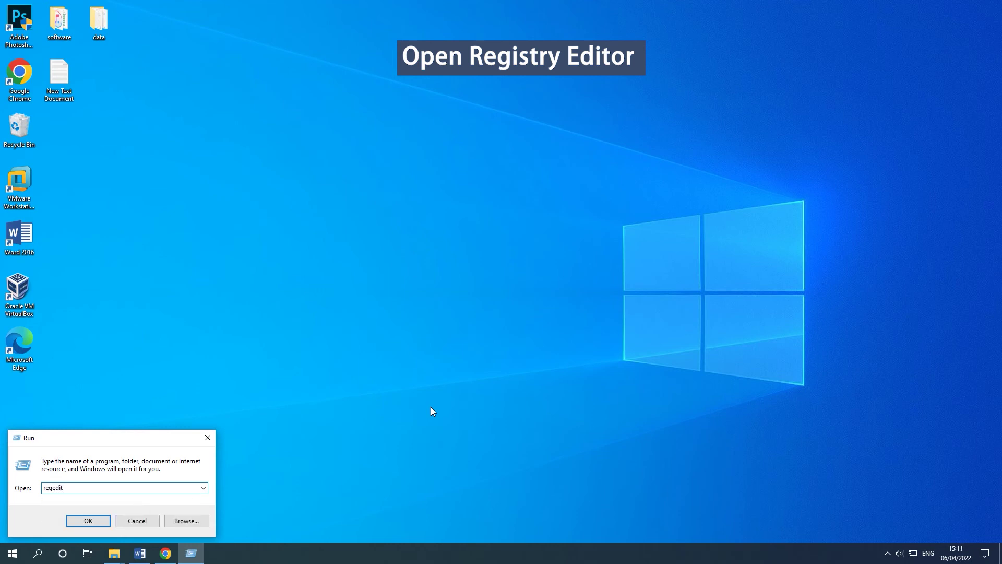
pyautogui.press('Return')
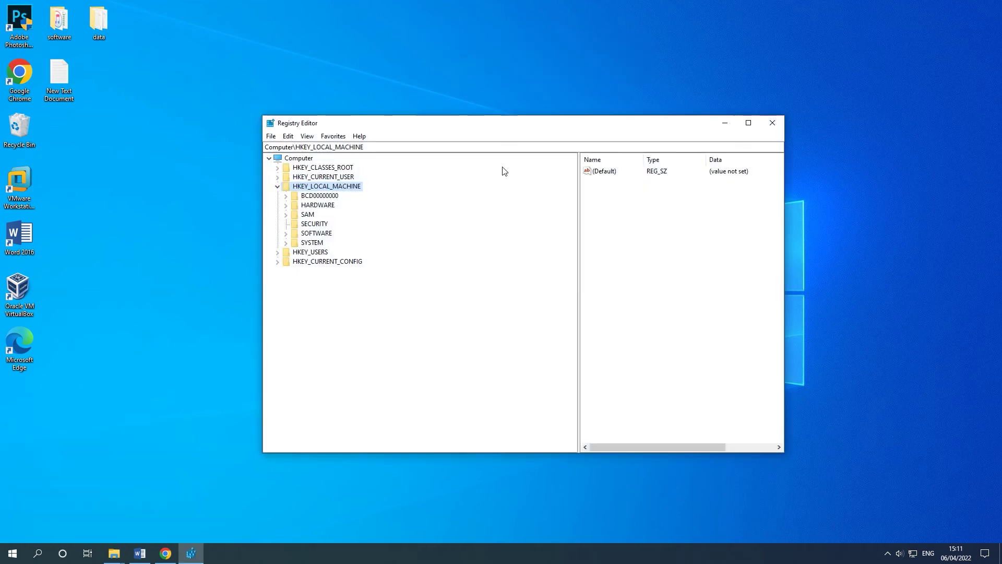
# Expand SYSTEM > CurrentControlSet > Services and select the TokenBroker key.
pyautogui.moveTo(510, 128); pyautogui.dragTo(499, 109)
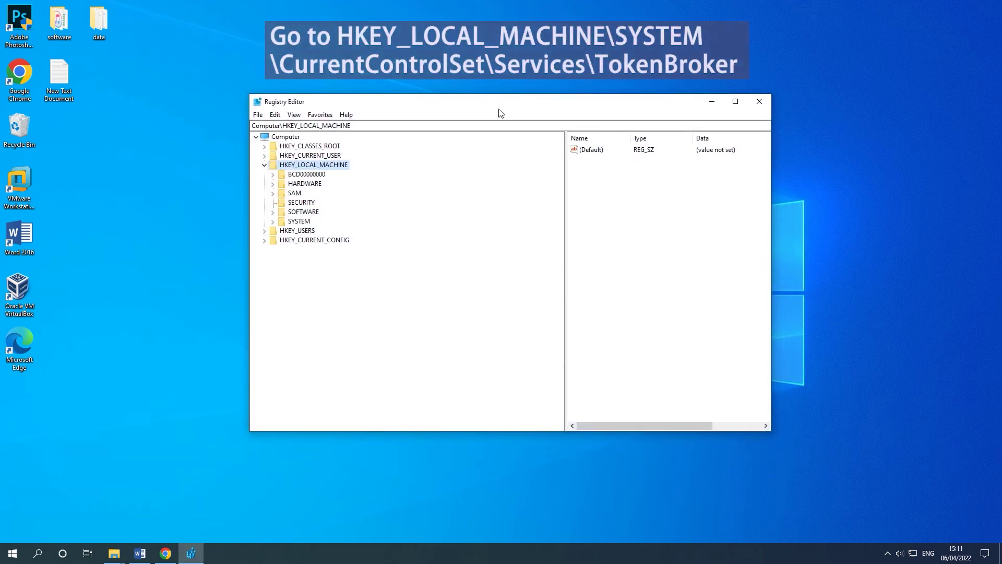
pyautogui.click(272, 222)
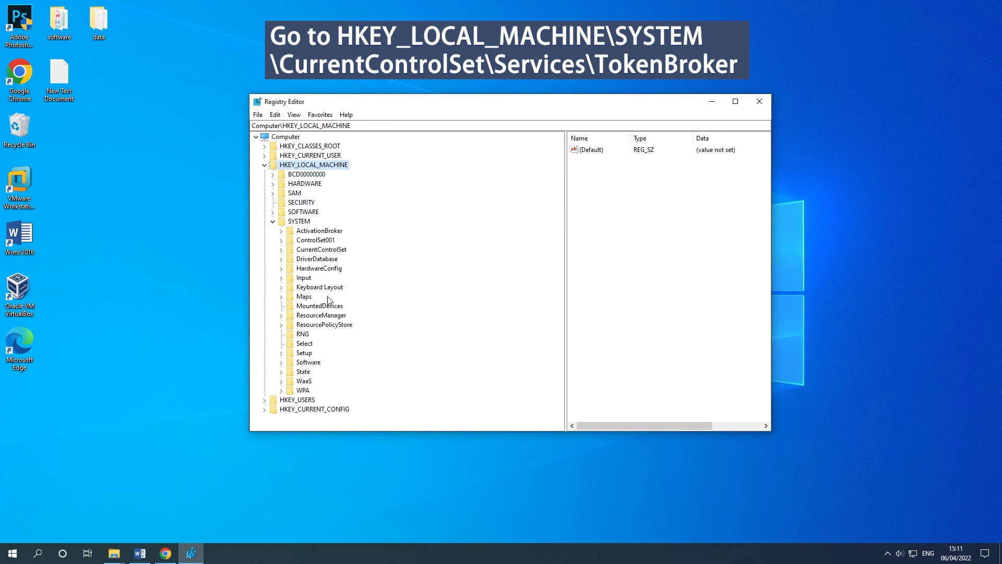
pyautogui.click(282, 250)
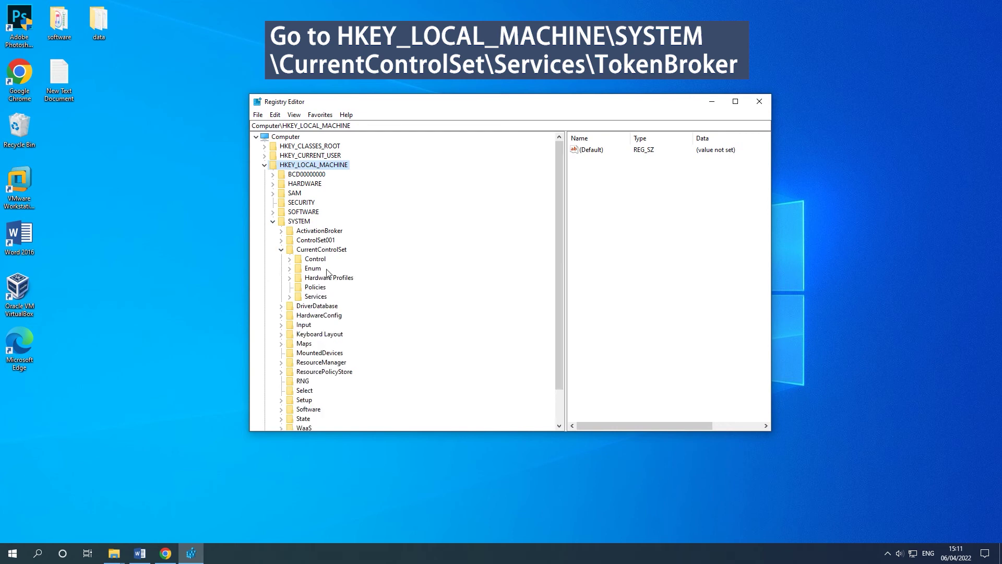
pyautogui.click(289, 297)
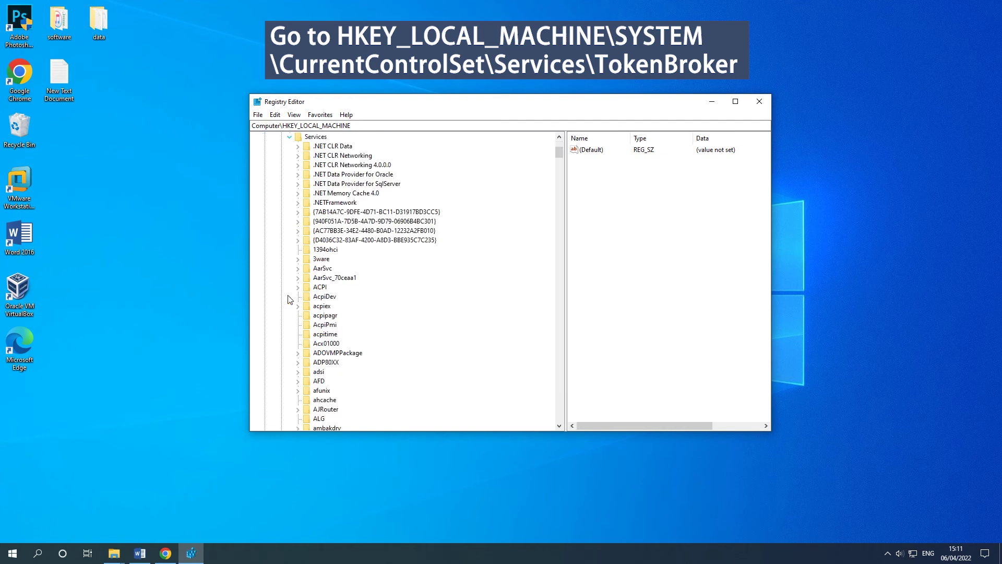
pyautogui.scroll(-5, 391, 288)
pyautogui.scroll(-5, 391, 287)
pyautogui.moveTo(559, 178); pyautogui.dragTo(571, 349)
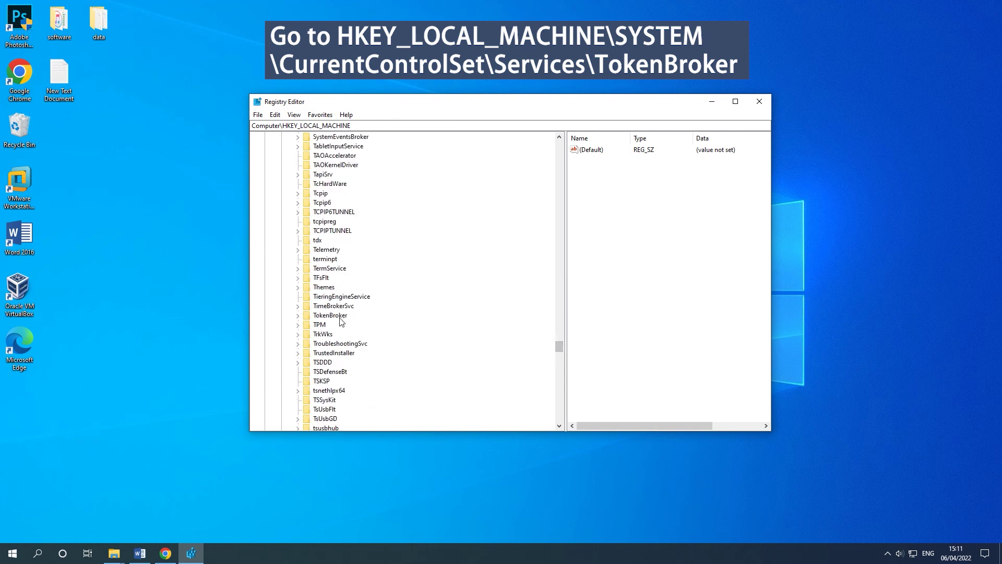
pyautogui.click(339, 315)
pyautogui.click(298, 315)
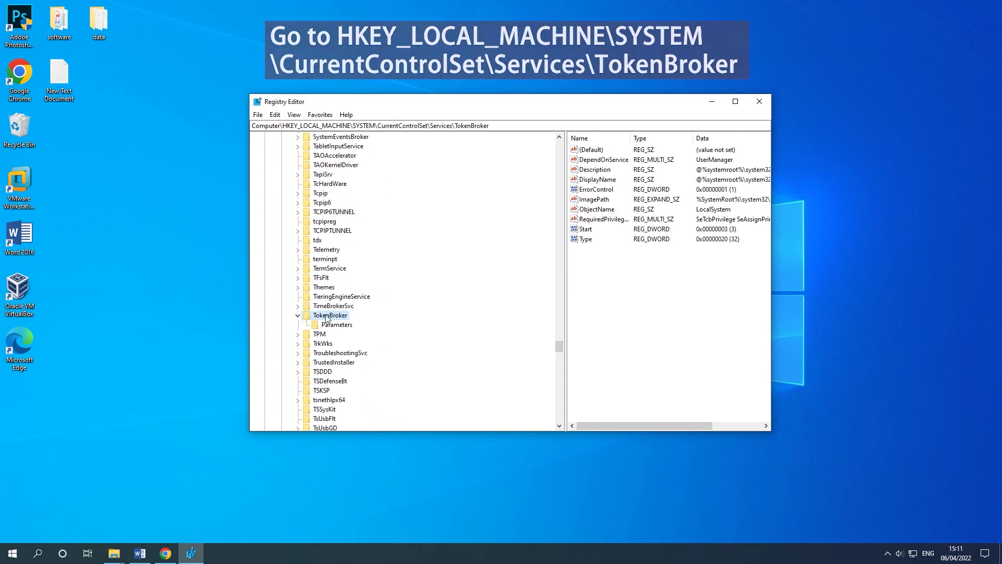
# Modify TokenBroker's Start value data from 3 to 4.
pyautogui.rightClick(591, 228)
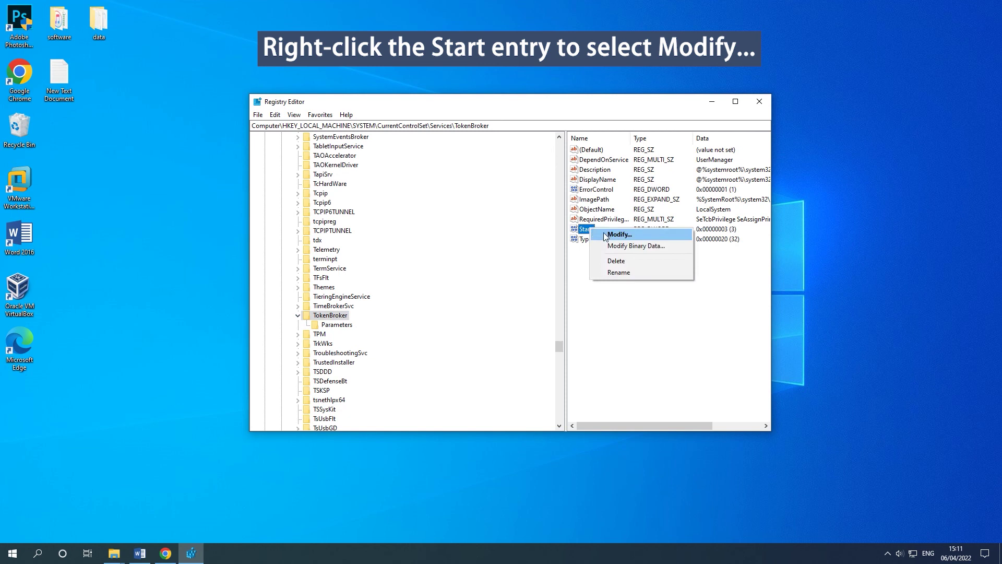
pyautogui.click(661, 234)
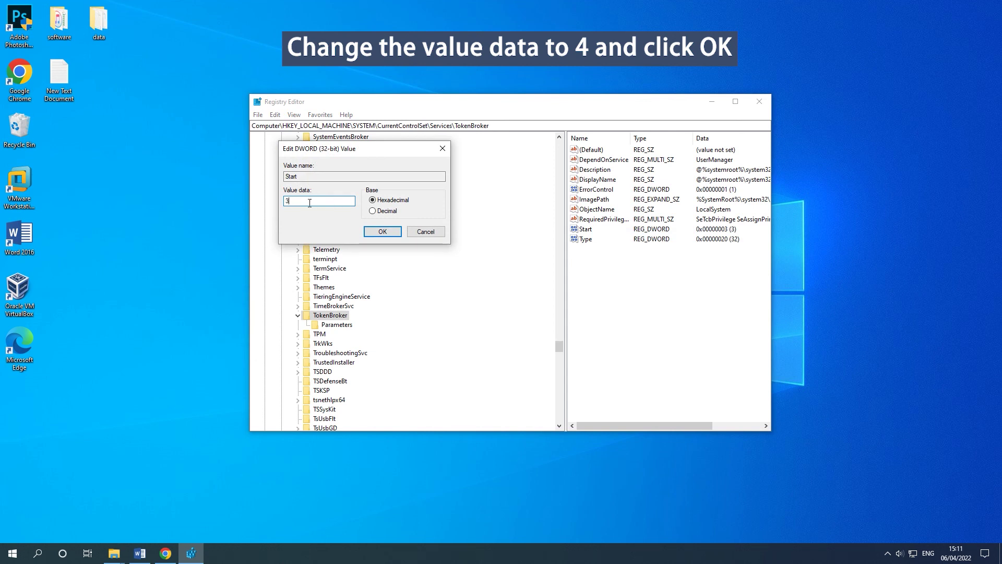
pyautogui.write('4')
pyautogui.click(382, 232)
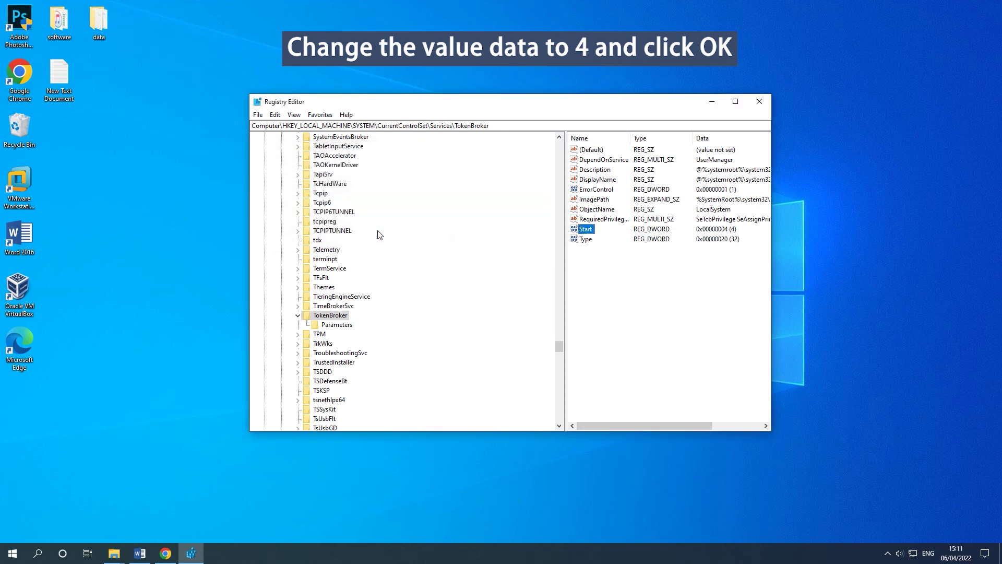